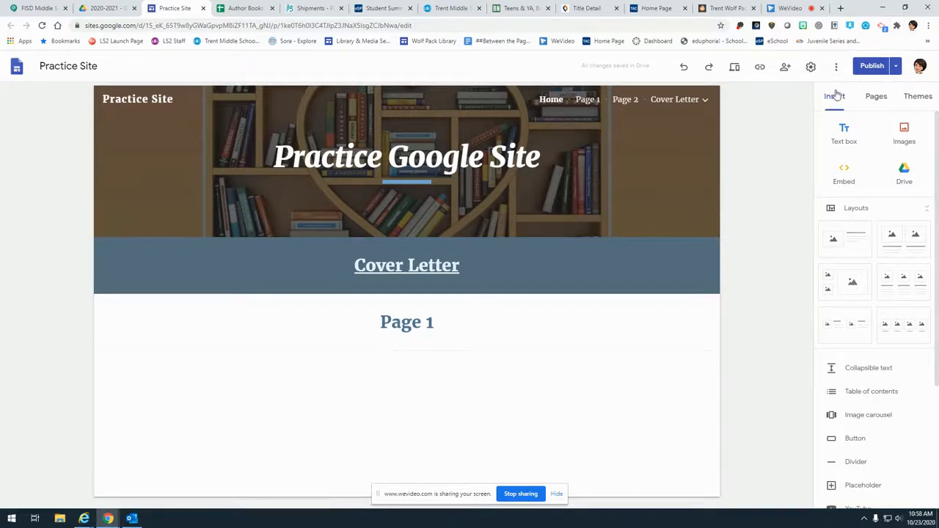
# Insert the first book barcode photo from this week's recent Google Drive images into the home page
pyautogui.scroll(-3, 866, 385)
pyautogui.scroll(3, 866, 385)
pyautogui.click(905, 137)
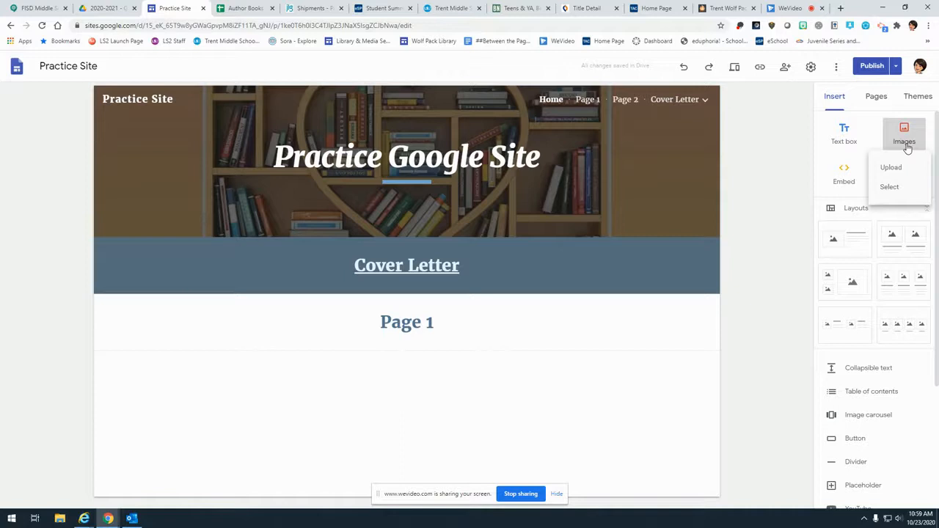
pyautogui.click(890, 186)
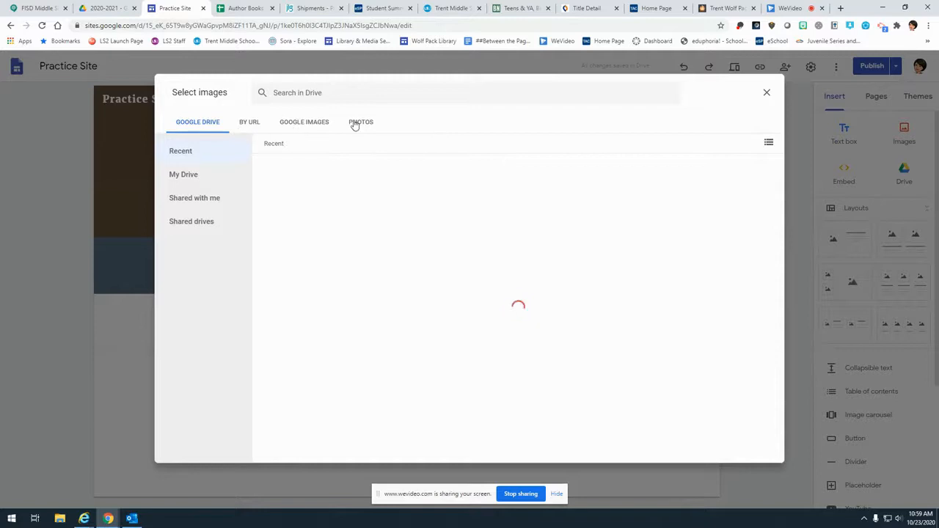
pyautogui.click(357, 123)
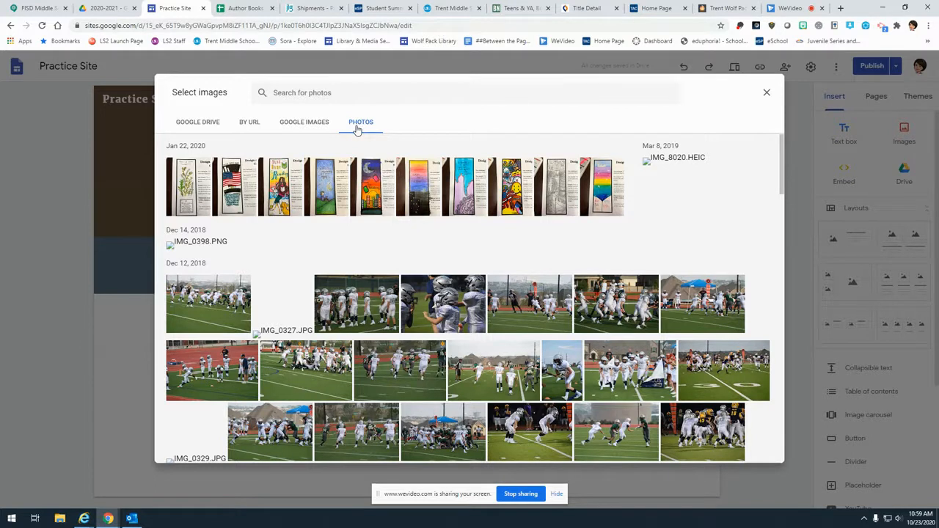
pyautogui.click(308, 124)
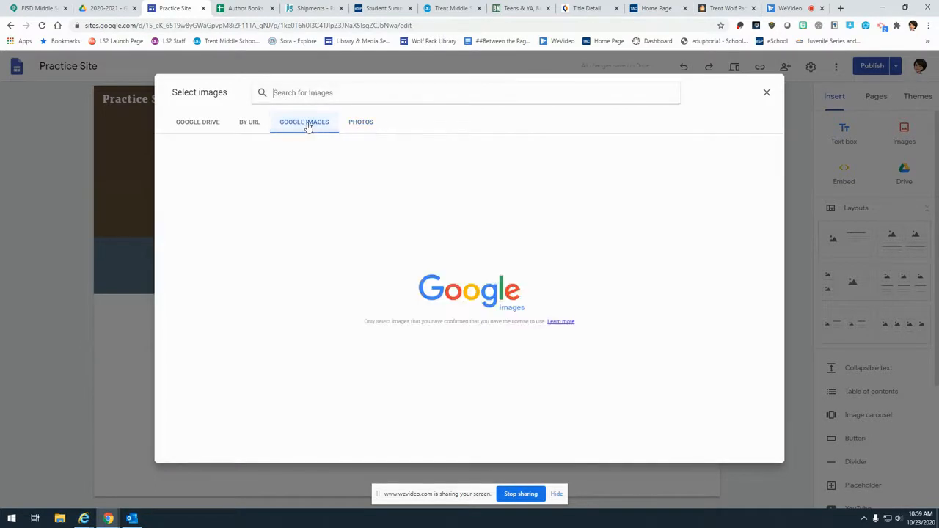
pyautogui.click(225, 126)
pyautogui.rightClick(225, 126)
pyautogui.click(201, 123)
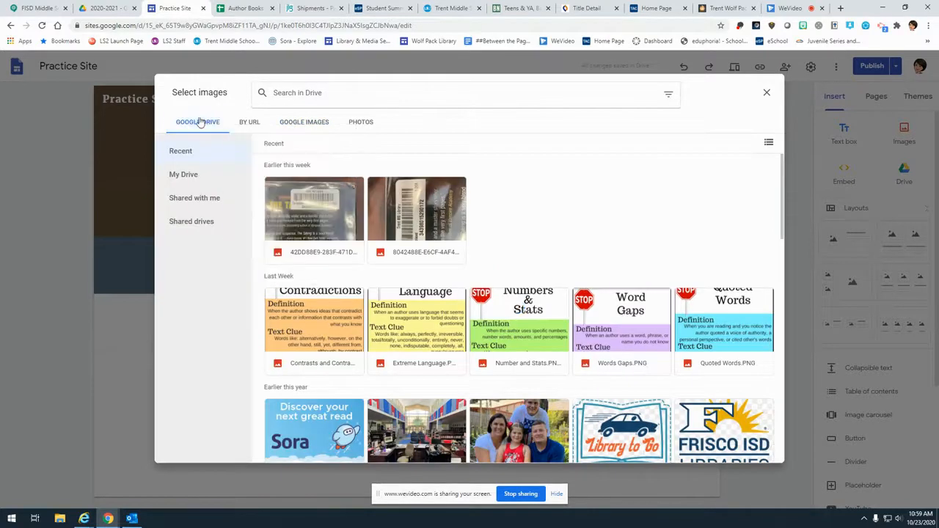
pyautogui.click(318, 219)
pyautogui.click(761, 456)
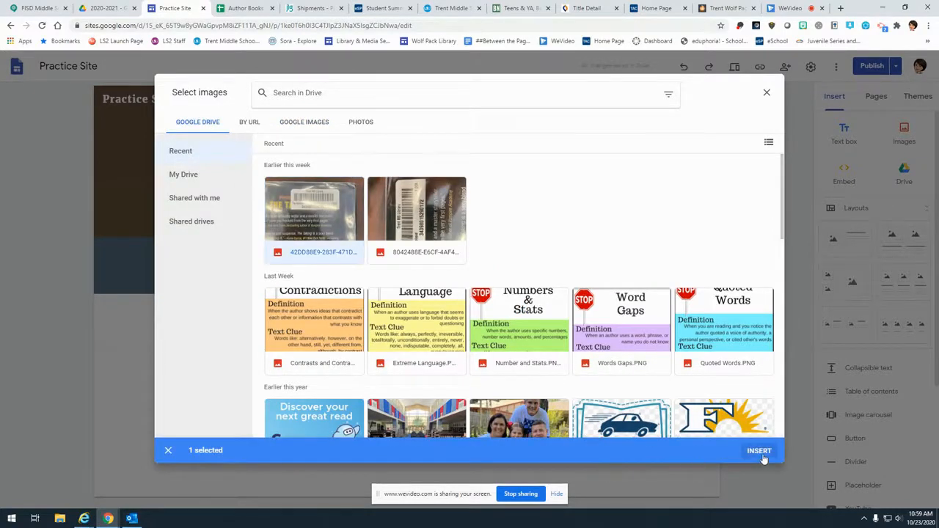
# Enlarge the inserted book photo to roughly three quarters of the content width and add an empty caption beneath it
pyautogui.scroll(-1, 262, 290)
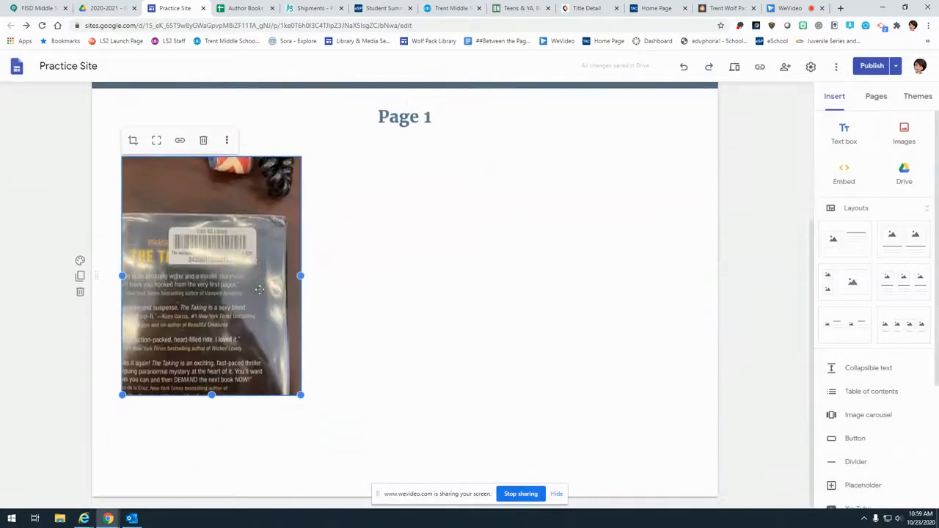
pyautogui.moveTo(306, 402); pyautogui.dragTo(553, 422)
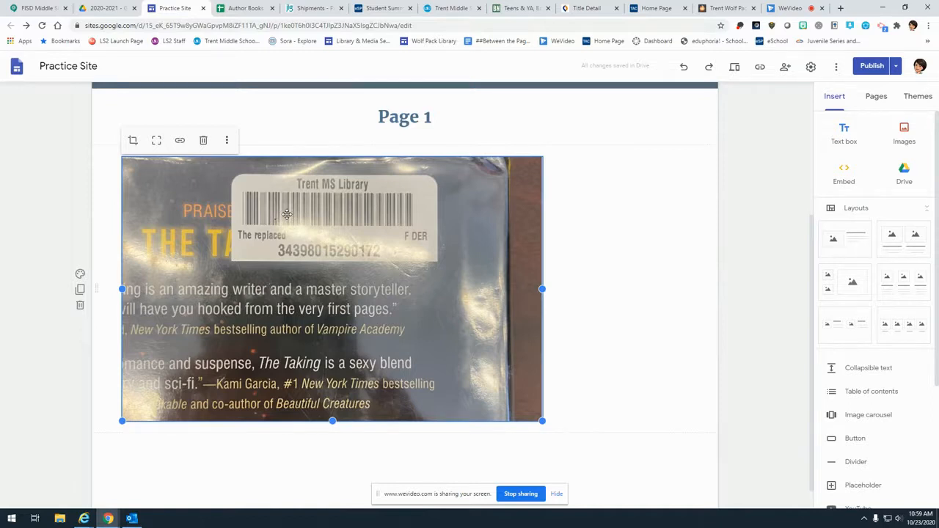
pyautogui.click(227, 141)
pyautogui.moveTo(227, 145)
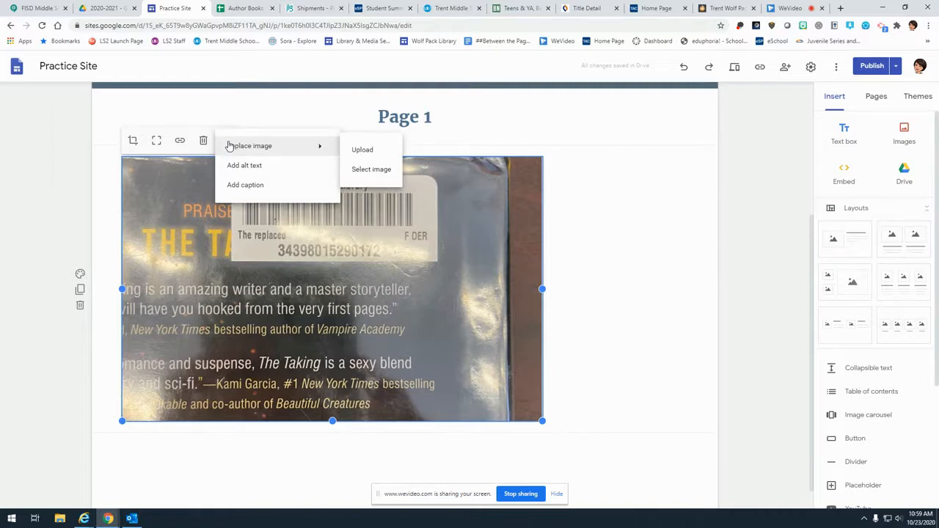
pyautogui.click(240, 186)
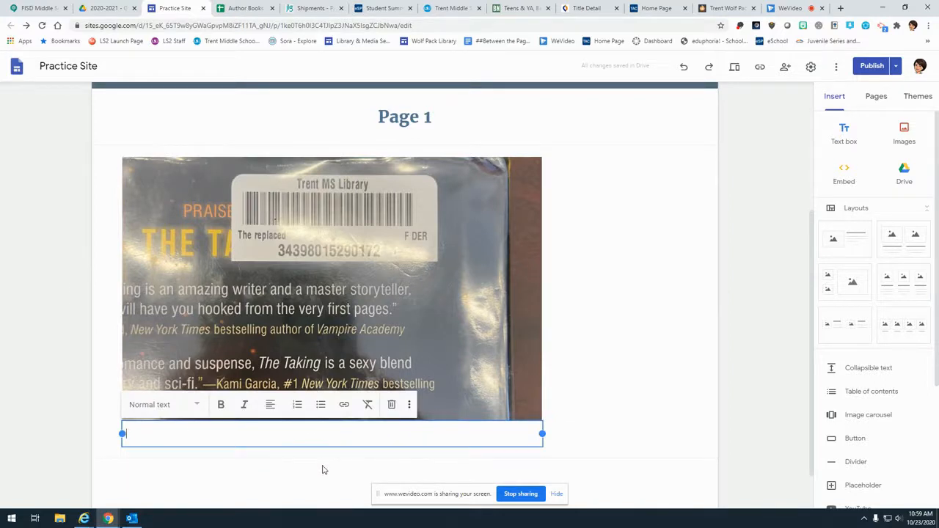
pyautogui.click(348, 483)
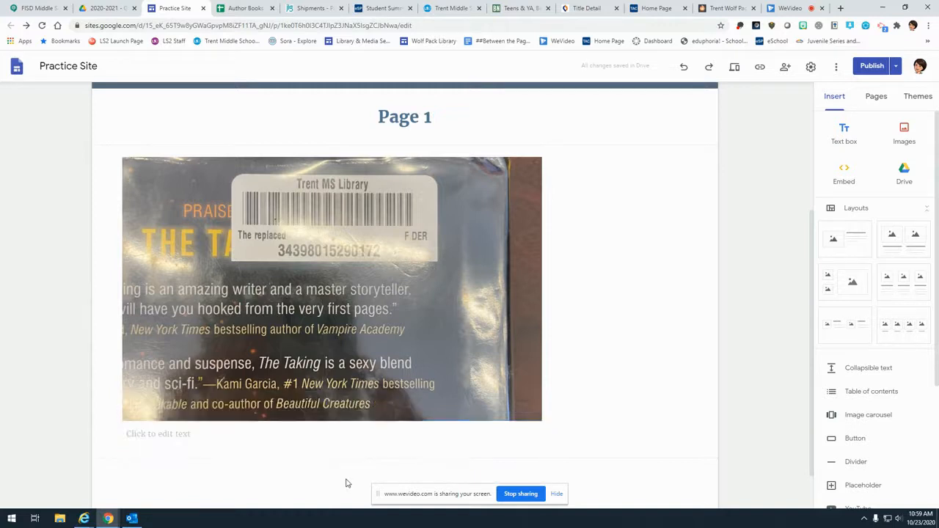
# Set the background of the section containing the book photo to Emphasis 2
pyautogui.click(308, 389)
pyautogui.rightClick(207, 207)
pyautogui.click(190, 194)
pyautogui.doubleClick(191, 194)
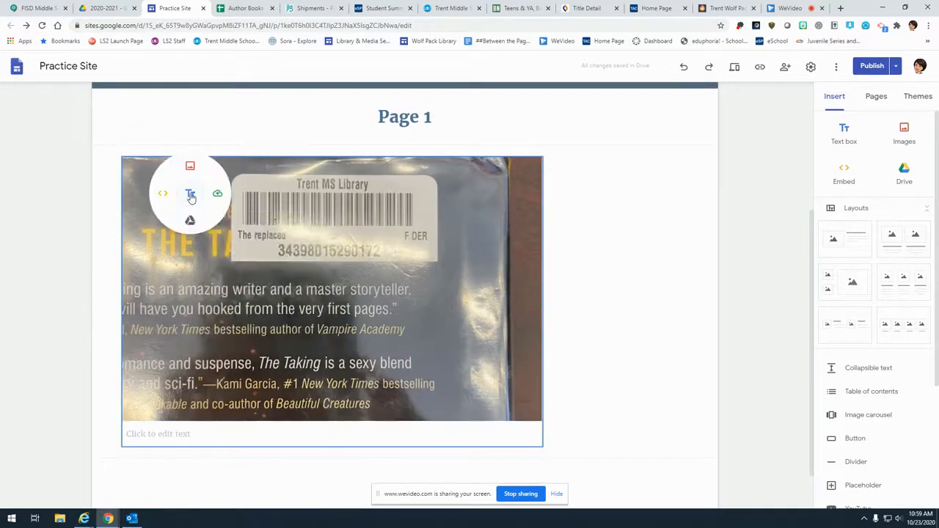
pyautogui.click(299, 260)
pyautogui.click(299, 254)
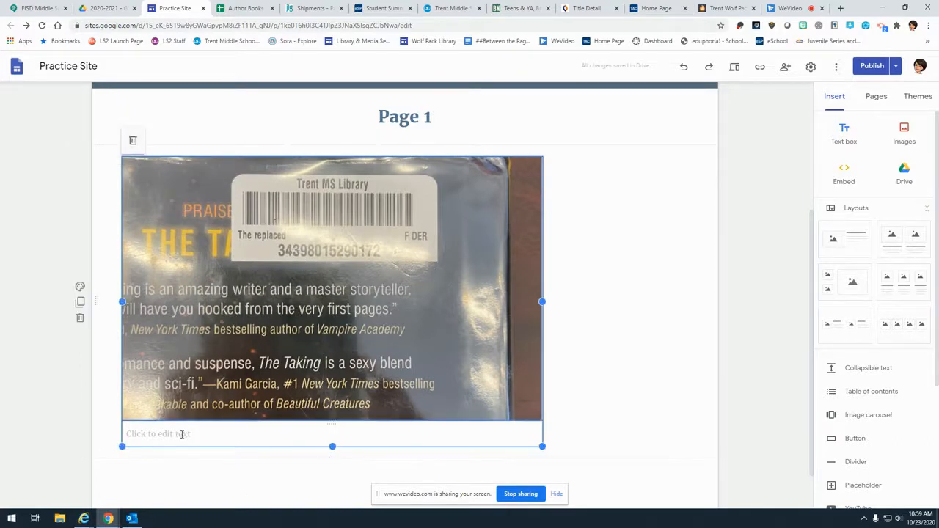
pyautogui.click(80, 287)
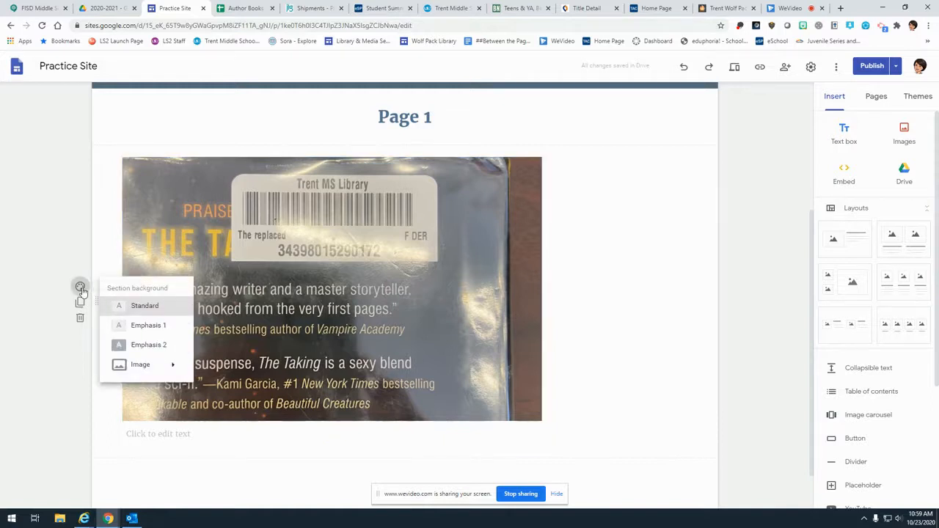
pyautogui.click(147, 344)
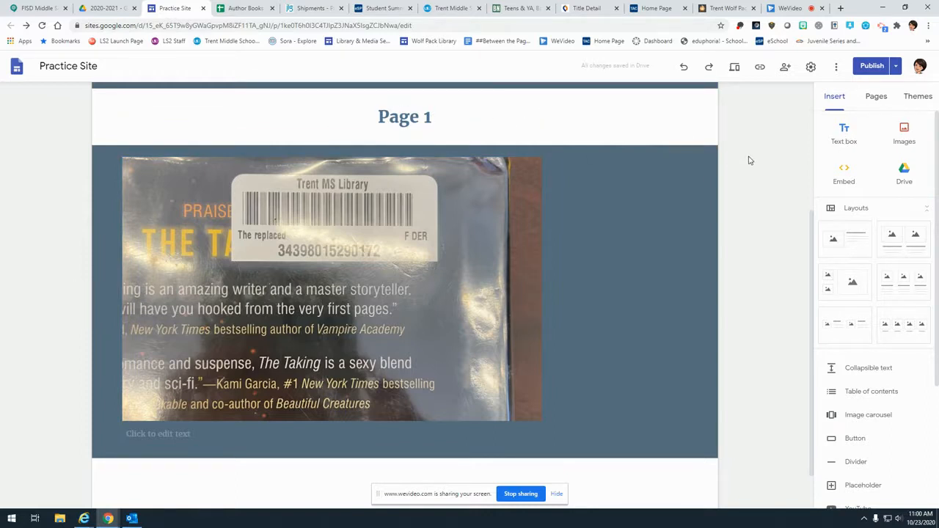
# Insert the 6th grade "1st 6 weeks" document from the Teacher Stuff folder in Google Drive below the photo section
pyautogui.click(906, 177)
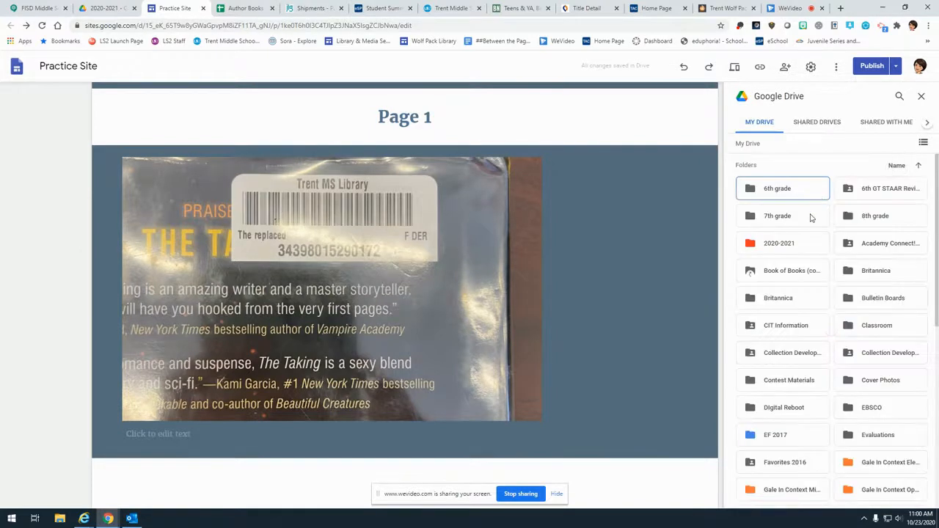
pyautogui.scroll(-5, 812, 214)
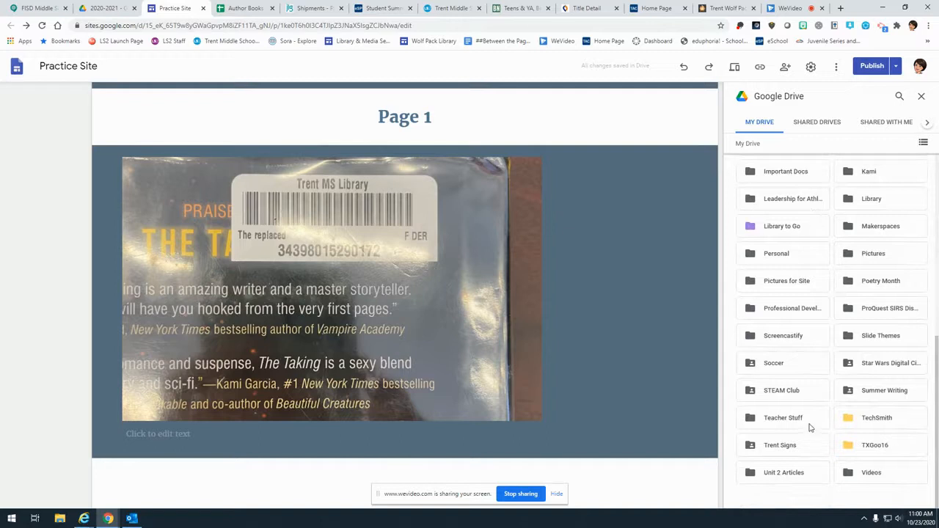
pyautogui.click(810, 428)
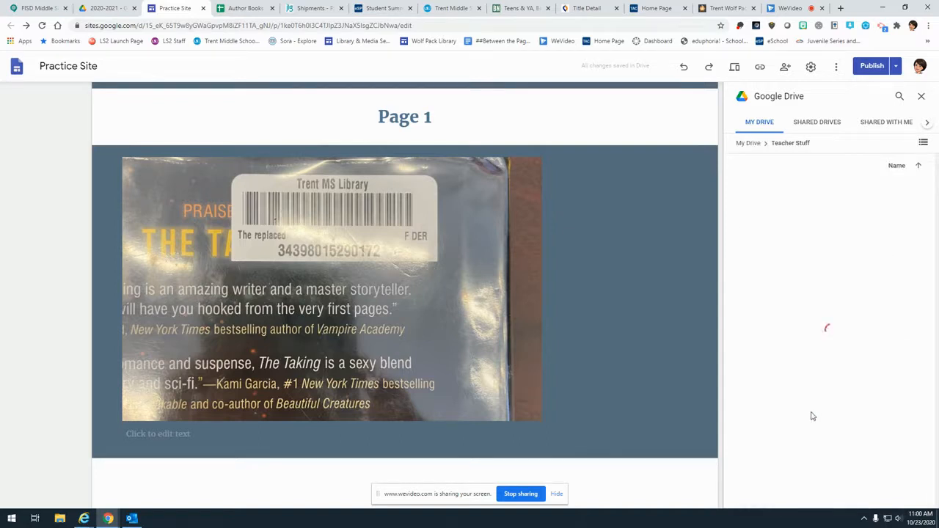
pyautogui.scroll(-2, 791, 339)
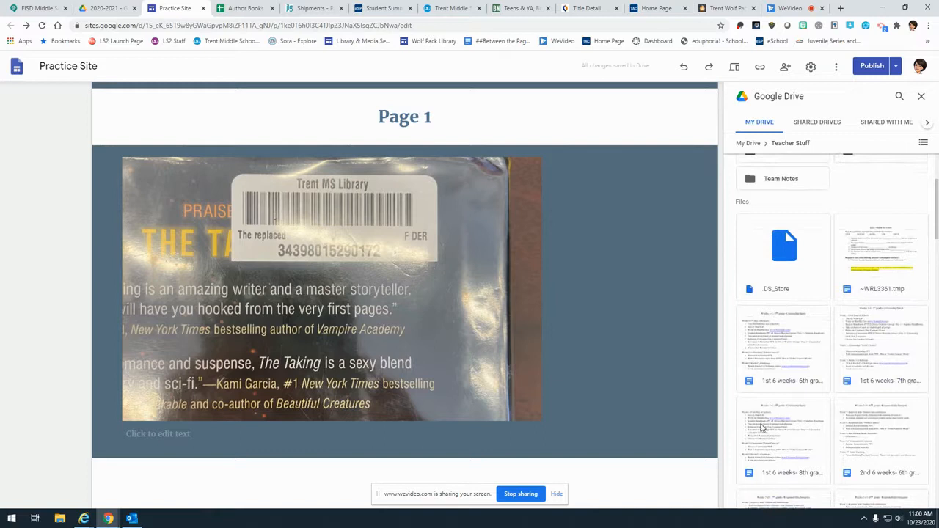
pyautogui.click(776, 348)
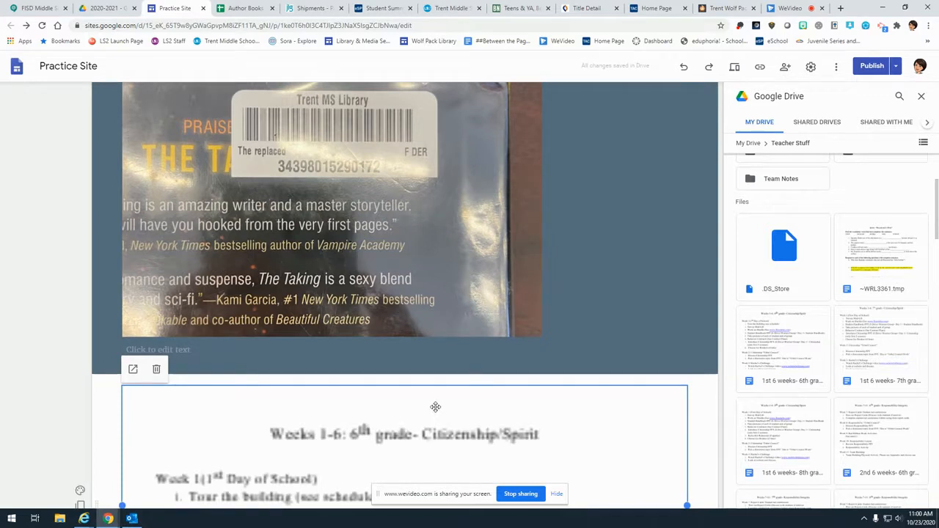
# Extend the embedded document's frame downward to show more of its text, and close the Google Drive file browser
pyautogui.scroll(-3, 435, 407)
pyautogui.moveTo(404, 395); pyautogui.dragTo(403, 449)
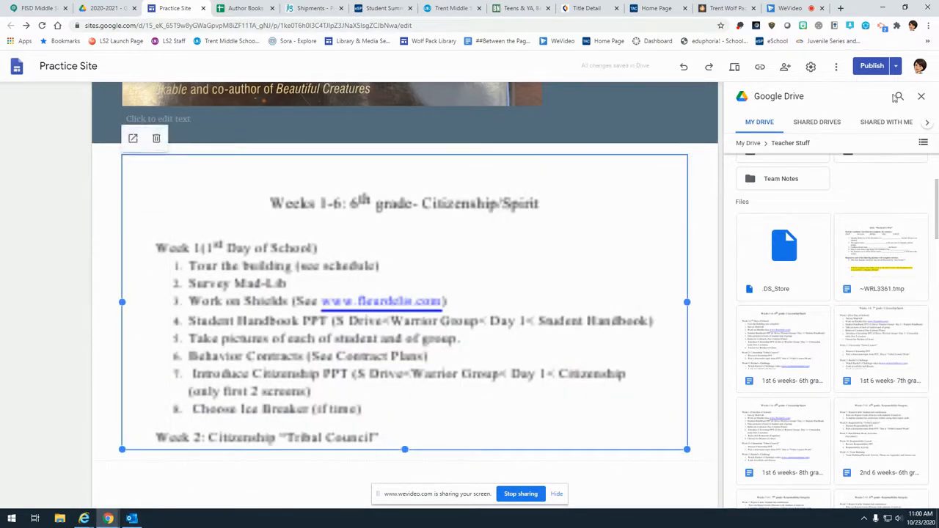
pyautogui.click(922, 96)
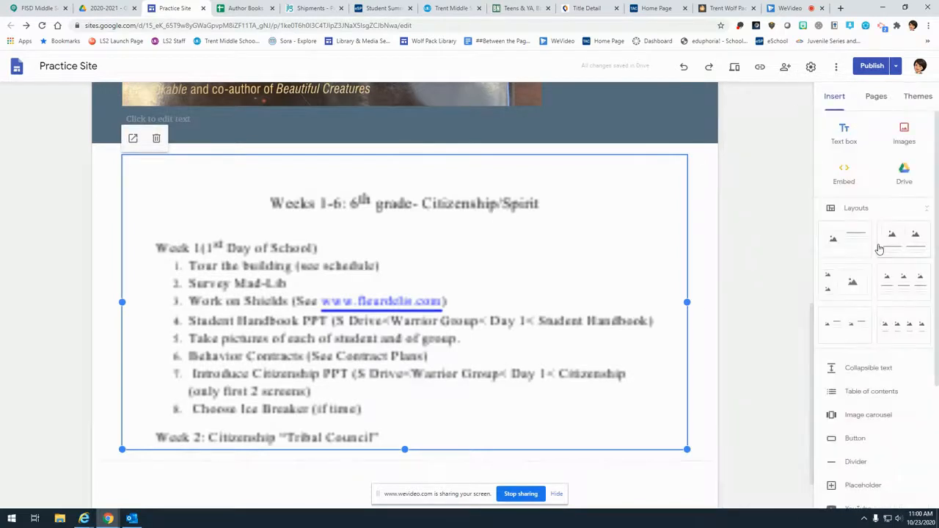
# Review the home page draft against the published version and publish the changes
pyautogui.scroll(6, 492, 211)
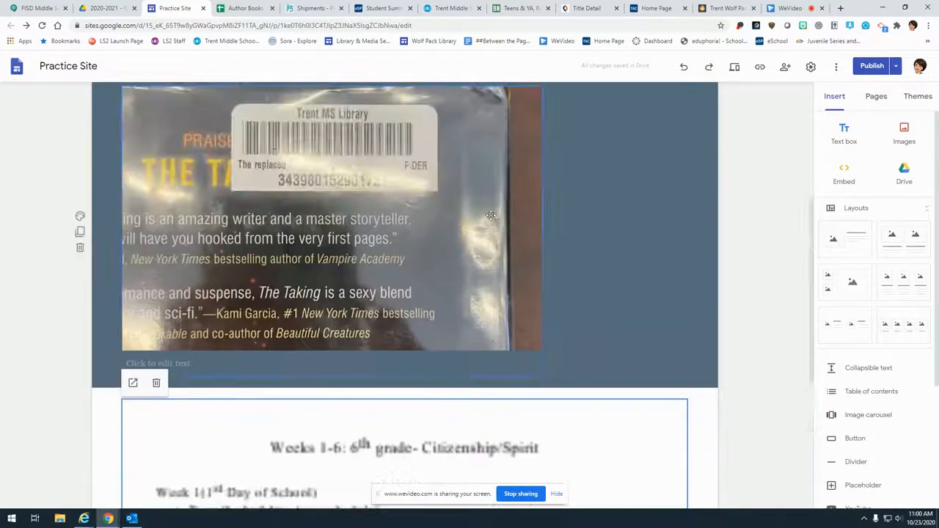
pyautogui.scroll(2, 473, 222)
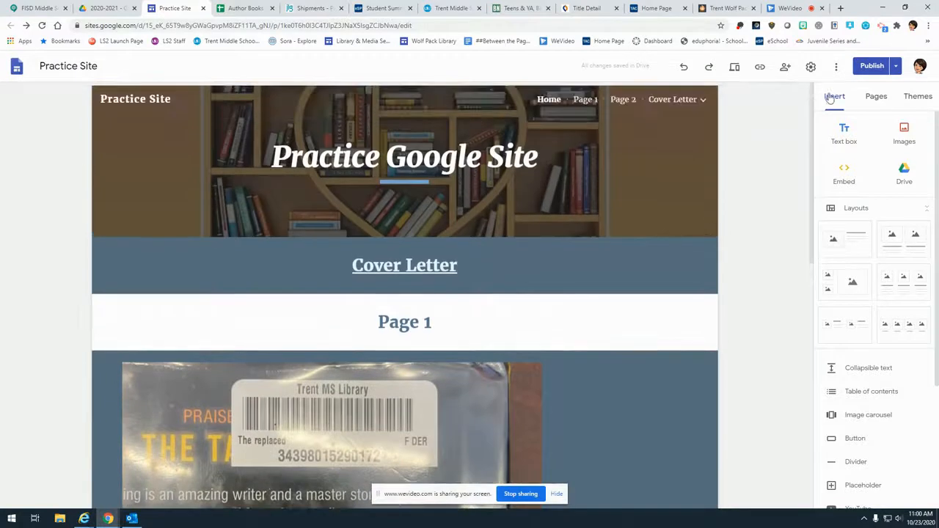
pyautogui.click(866, 66)
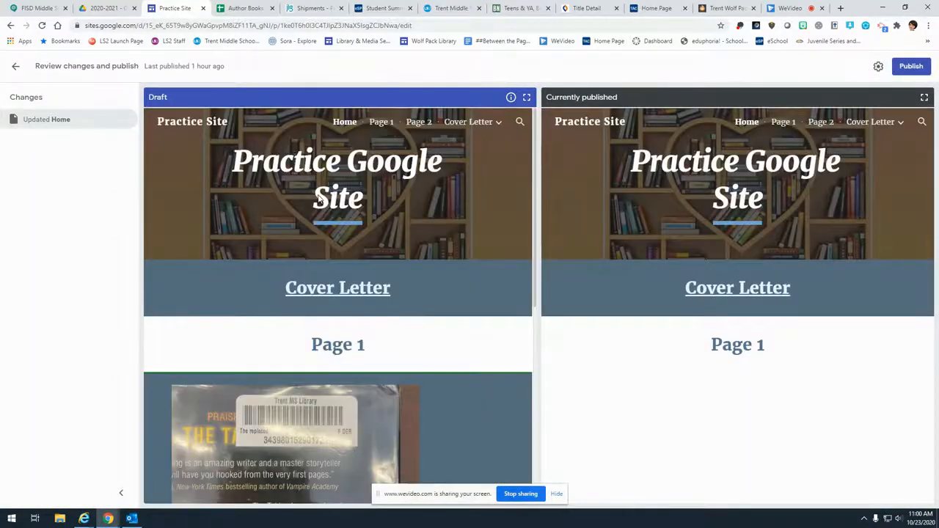
pyautogui.click(907, 66)
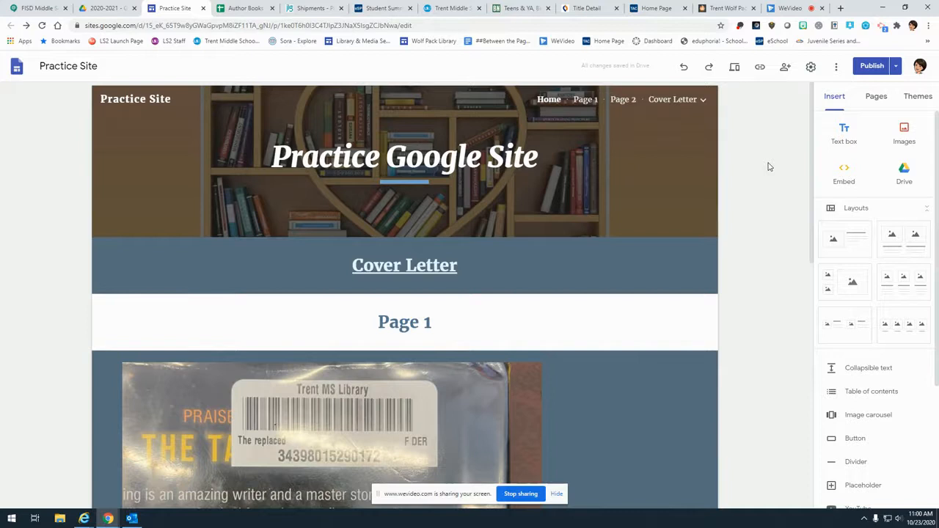
# Start inserting a YouTube video on the home page by opening the YouTube video search
pyautogui.scroll(-4, 796, 227)
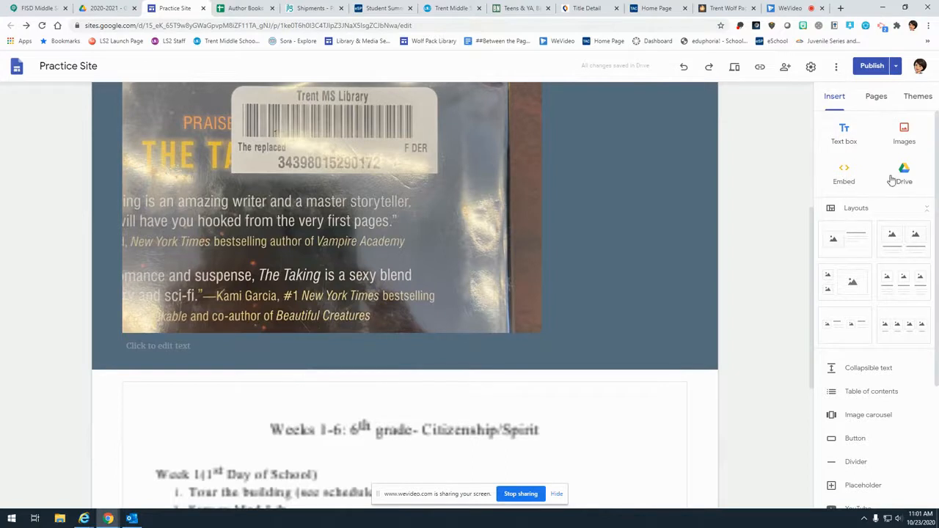
pyautogui.scroll(-3, 891, 180)
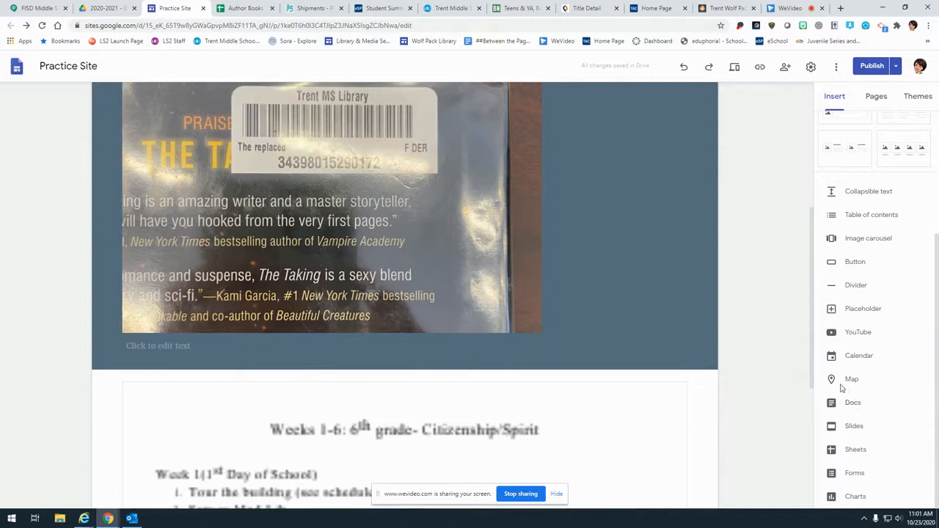
pyautogui.scroll(5, 776, 301)
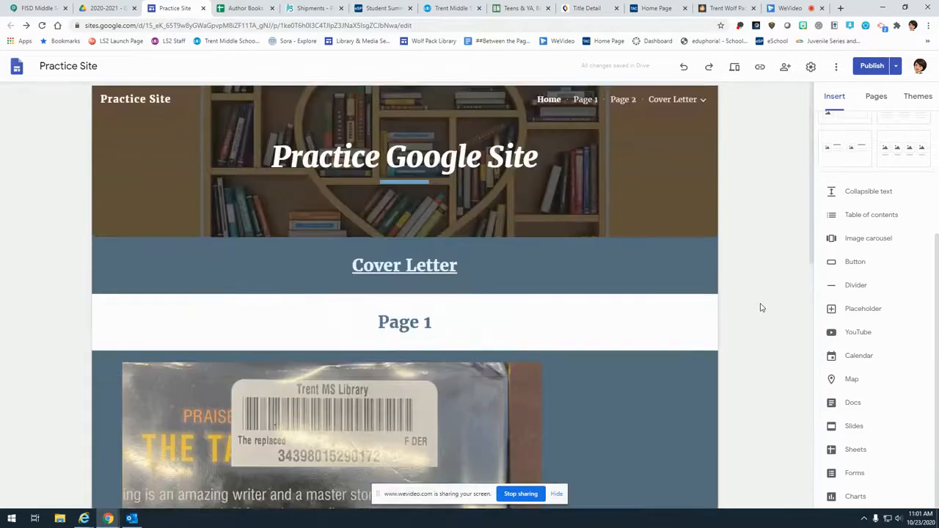
pyautogui.scroll(3, 909, 173)
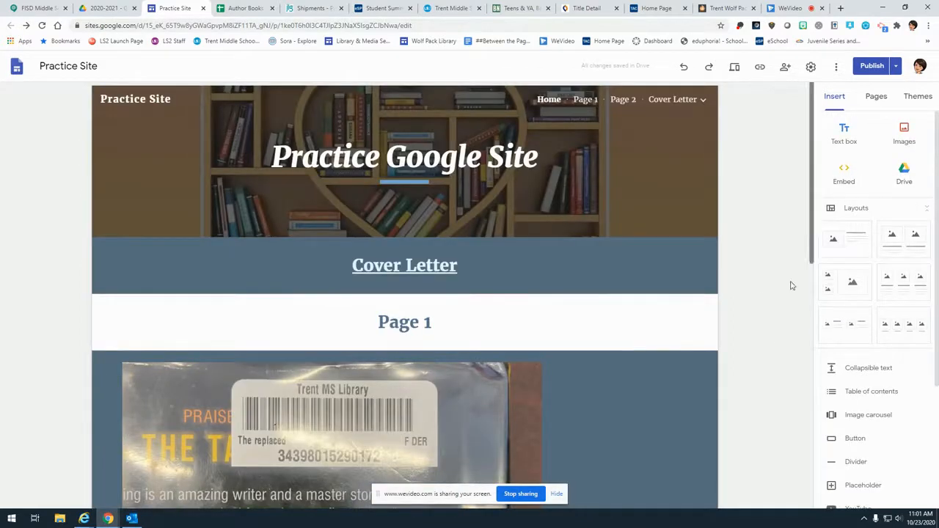
pyautogui.scroll(-8, 767, 342)
pyautogui.scroll(-3, 821, 339)
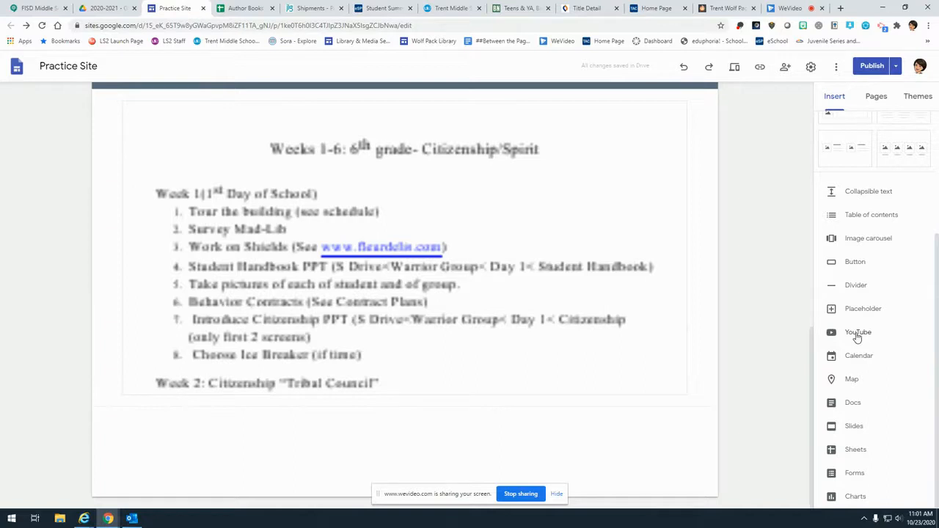
pyautogui.click(856, 334)
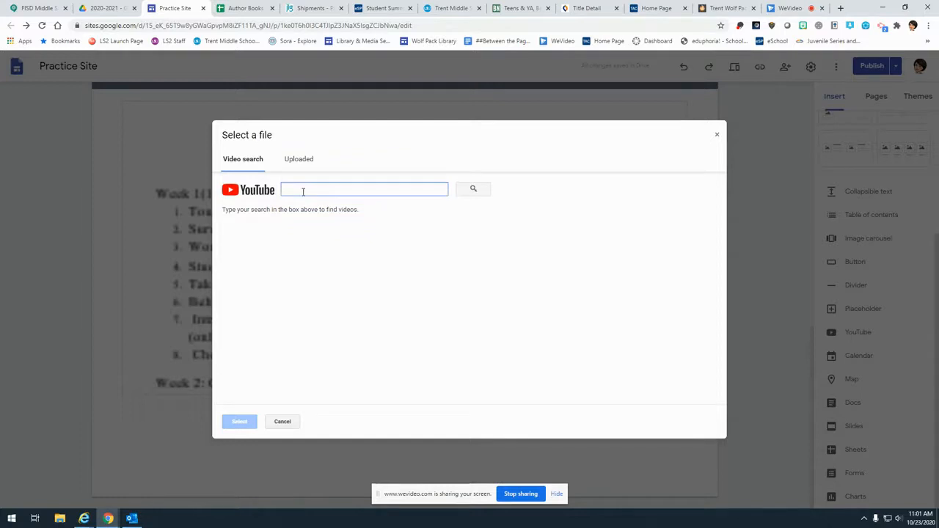
# Open youtube.com in a new browser tab
pyautogui.click(840, 8)
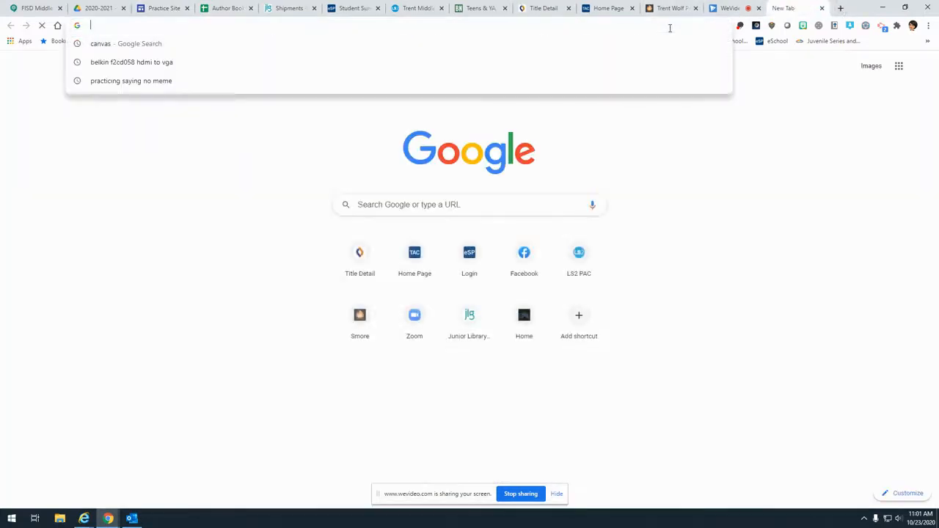
pyautogui.write('youtube.')
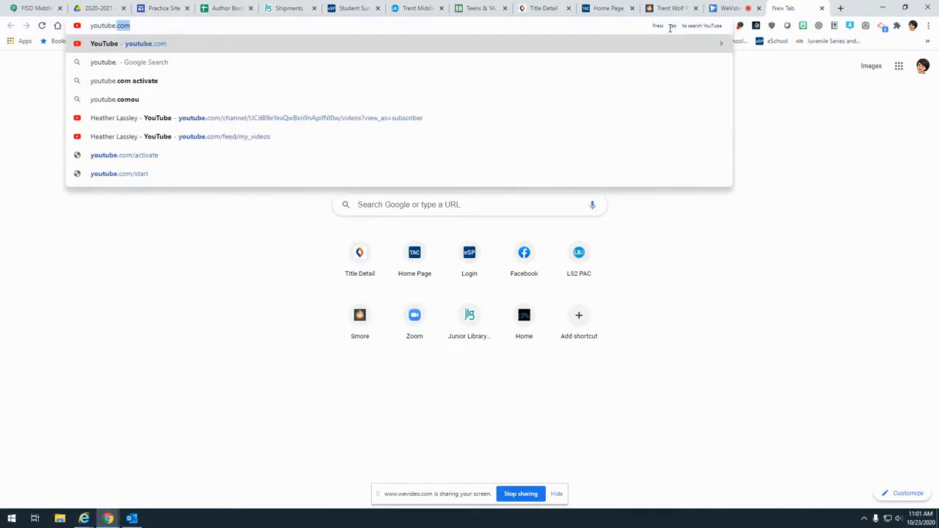
pyautogui.press('Return')
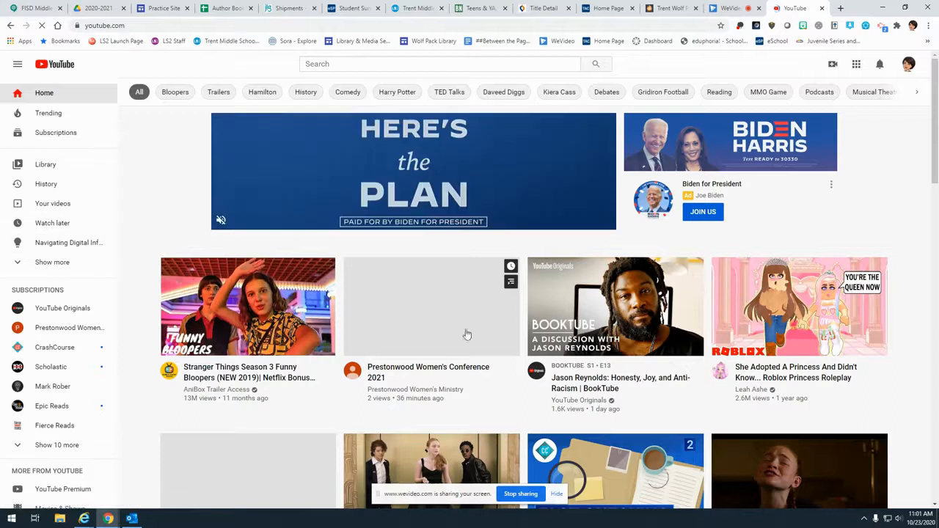
# Open the video "Jason Reynolds: Honesty, Joy, and Anti-Racism | BookTube" from the YouTube home page and pause playback
pyautogui.scroll(-2, 448, 271)
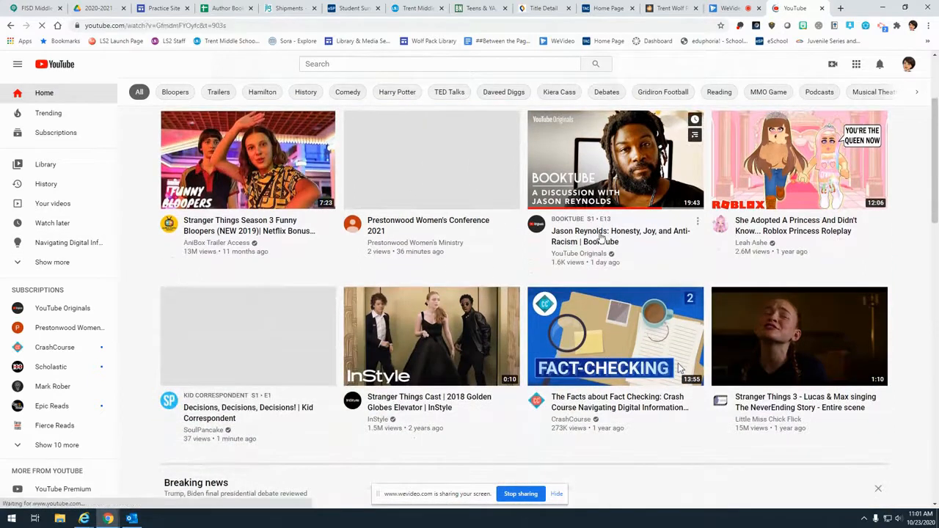
pyautogui.click(601, 236)
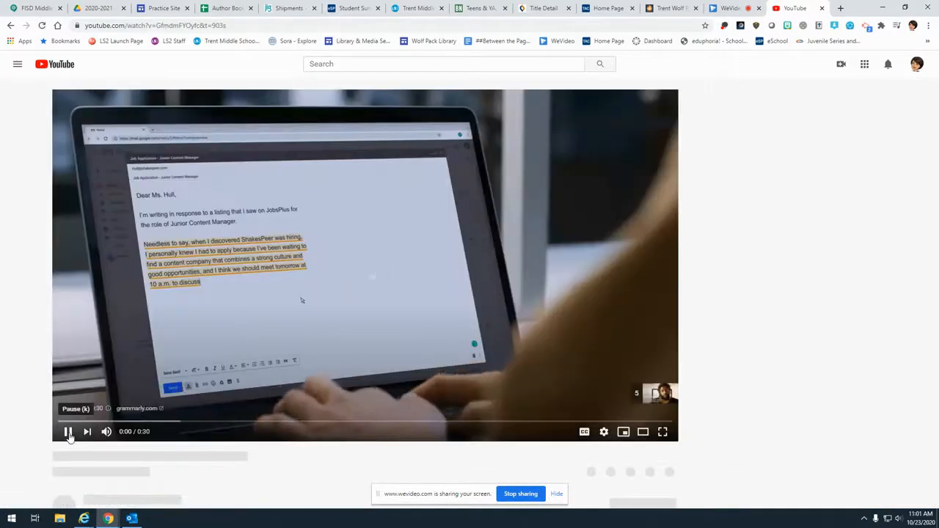
pyautogui.click(65, 433)
# Copy the share link of the BookTube video
pyautogui.scroll(-3, 536, 384)
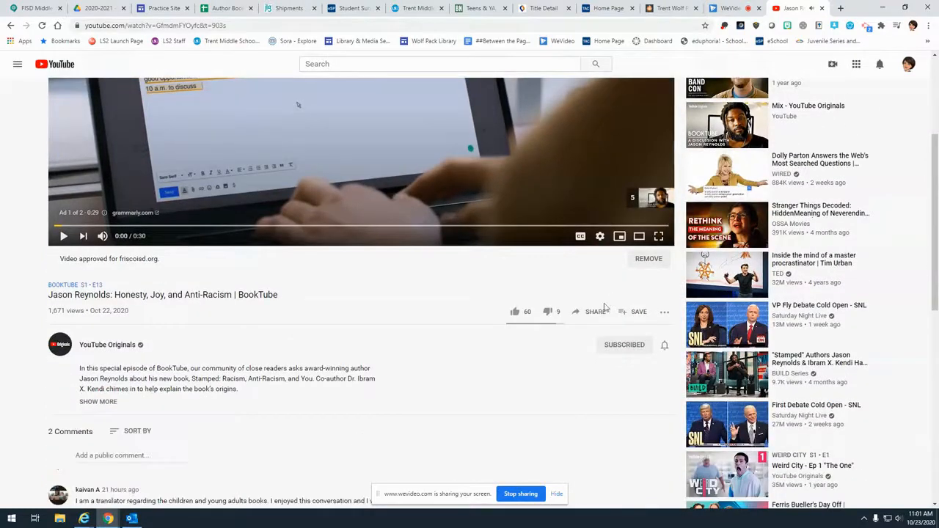
pyautogui.click(593, 311)
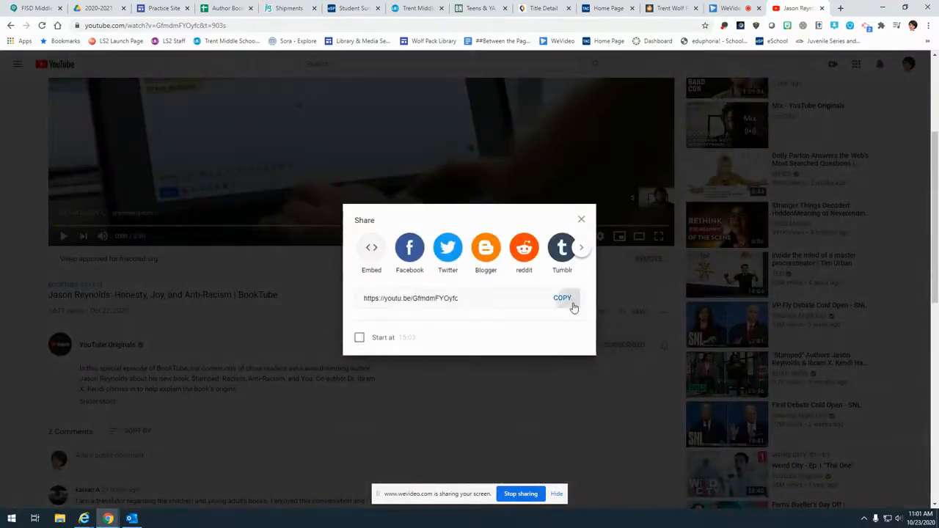
pyautogui.click(571, 302)
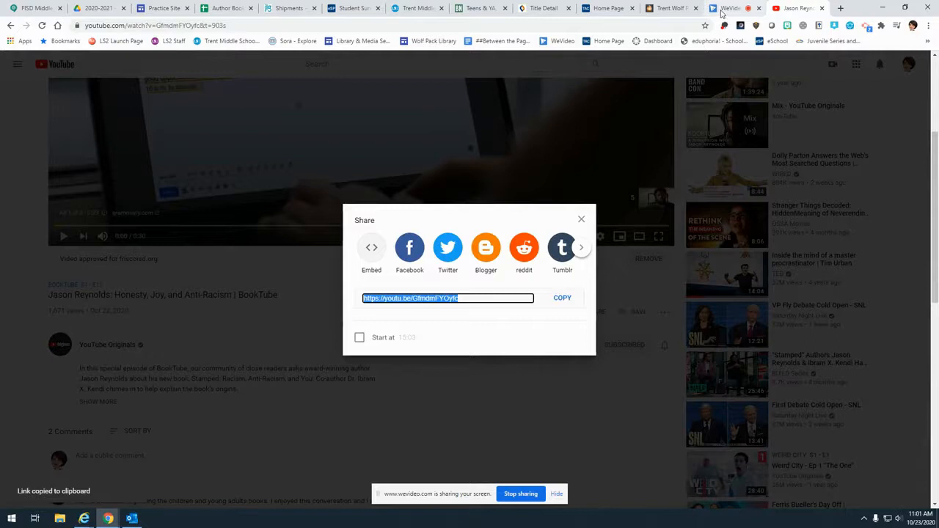
# Return to the Practice Site editor, find the BookTube video by its copied link and insert it on the home page
pyautogui.click(722, 10)
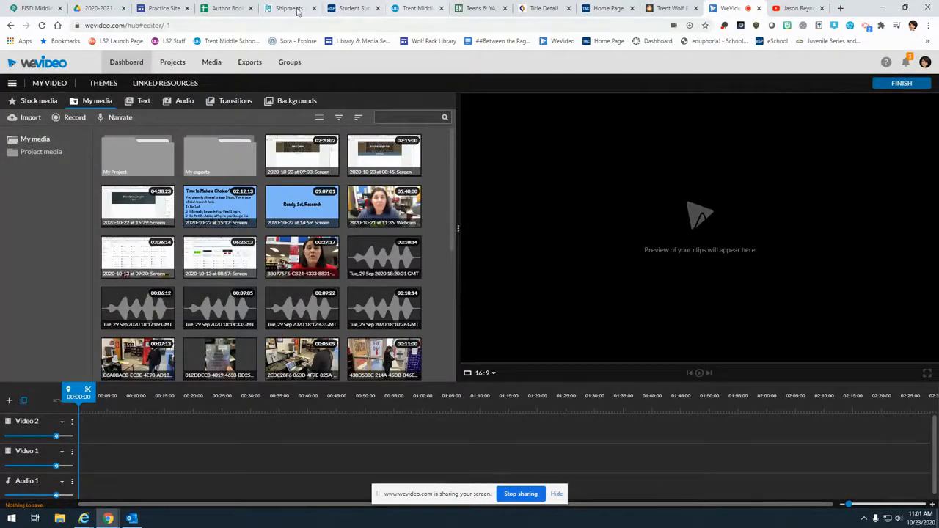
pyautogui.click(167, 9)
pyautogui.hotkey('ctrl', 'v')
pyautogui.press('Return')
pyautogui.click(304, 241)
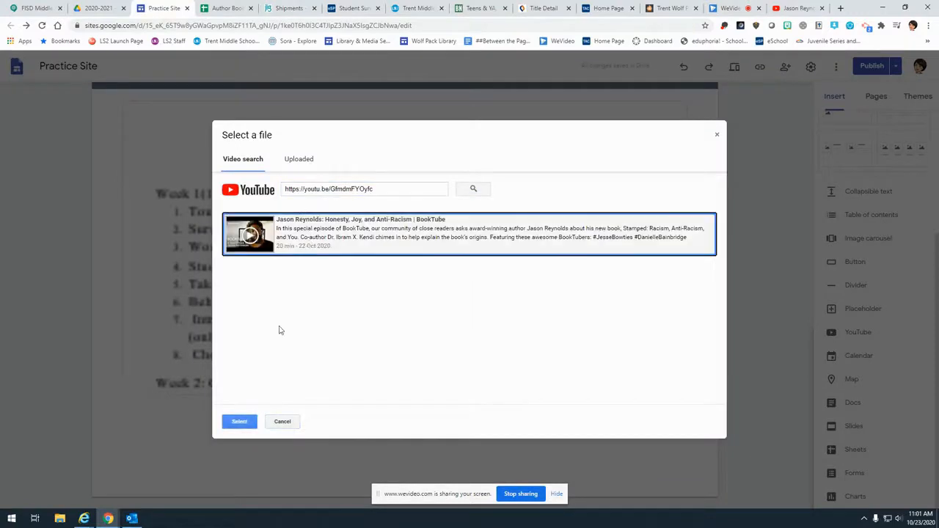
pyautogui.click(242, 421)
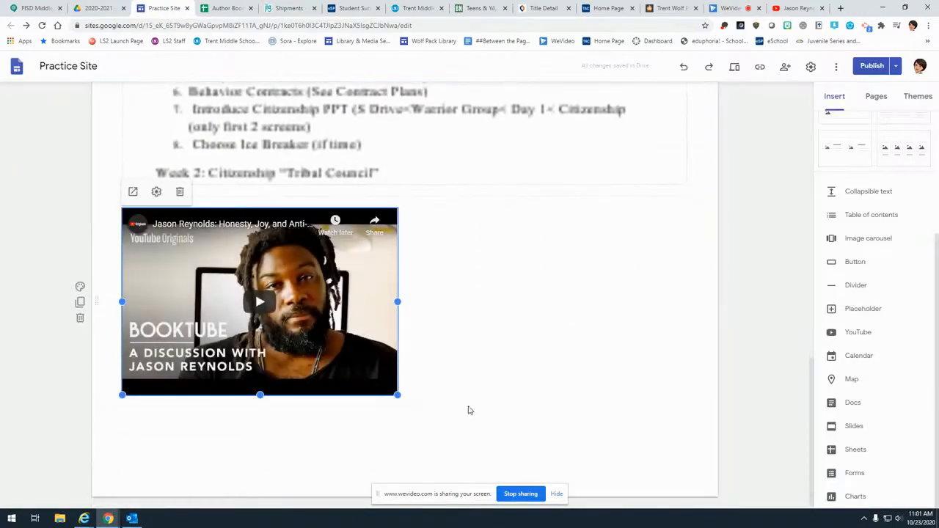
# Enlarge the inserted video to the full content width and trim its height slightly
pyautogui.moveTo(398, 395); pyautogui.dragTo(696, 494)
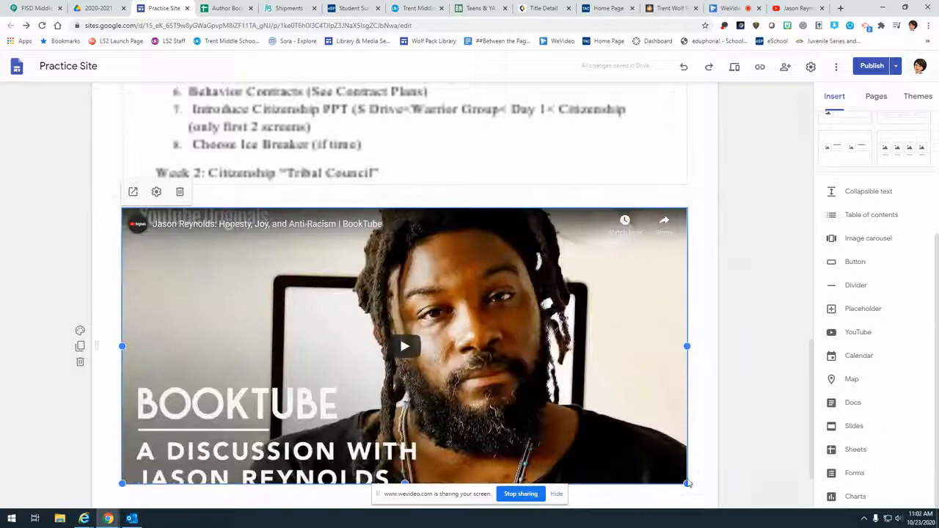
pyautogui.moveTo(686, 483); pyautogui.dragTo(688, 459)
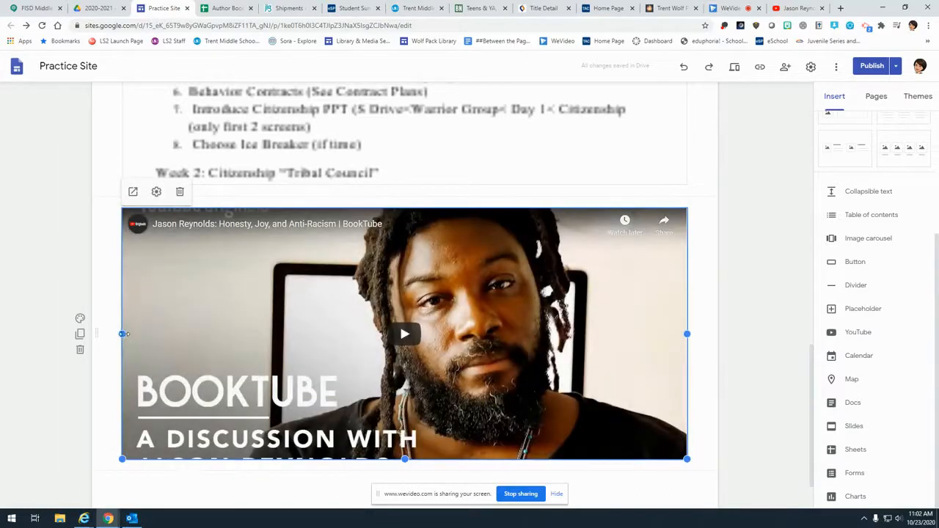
pyautogui.moveTo(123, 334)
pyautogui.mouseDown()
pyautogui.moveTo(138, 345)
pyautogui.moveTo(124, 335)
pyautogui.mouseUp()
# Switch to the Trent Wolf Pack Library newsletter in Smore, reload it and copy its embed code
pyautogui.scroll(3, 896, 259)
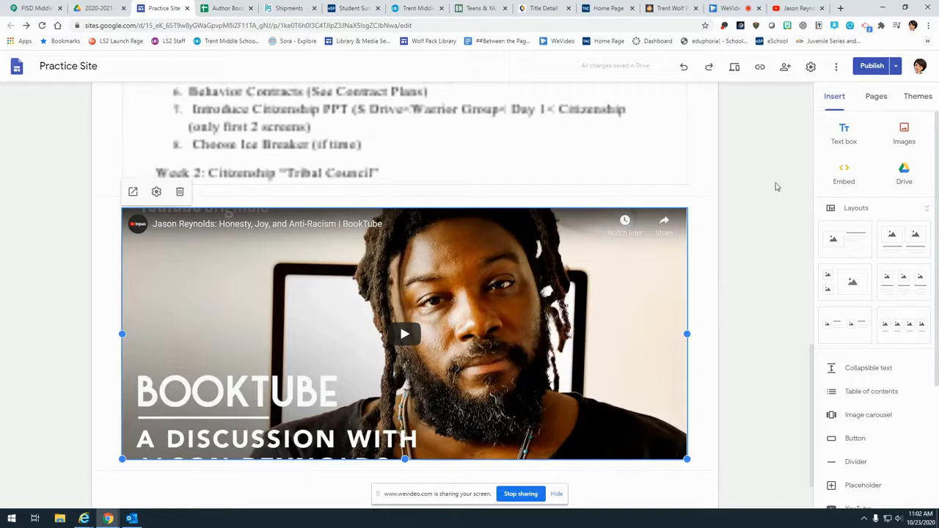
pyautogui.click(663, 8)
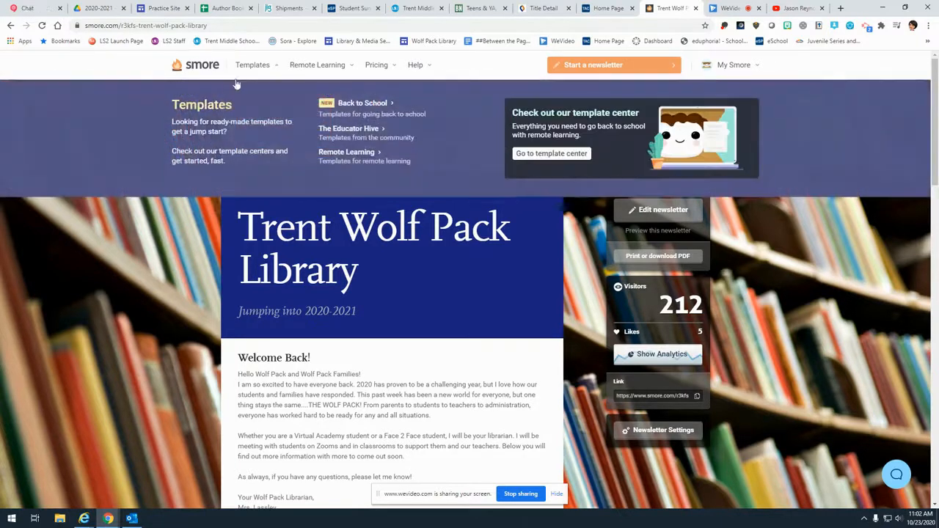
pyautogui.click(41, 26)
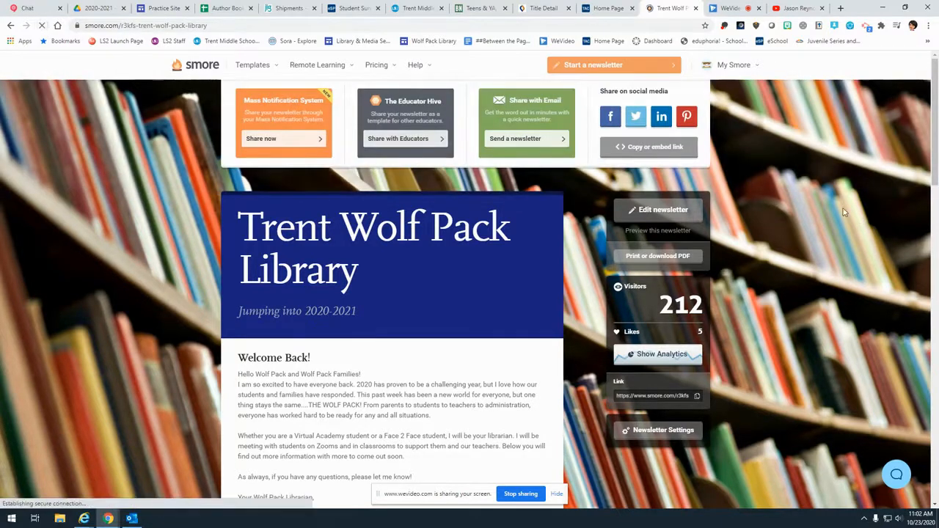
pyautogui.click(655, 149)
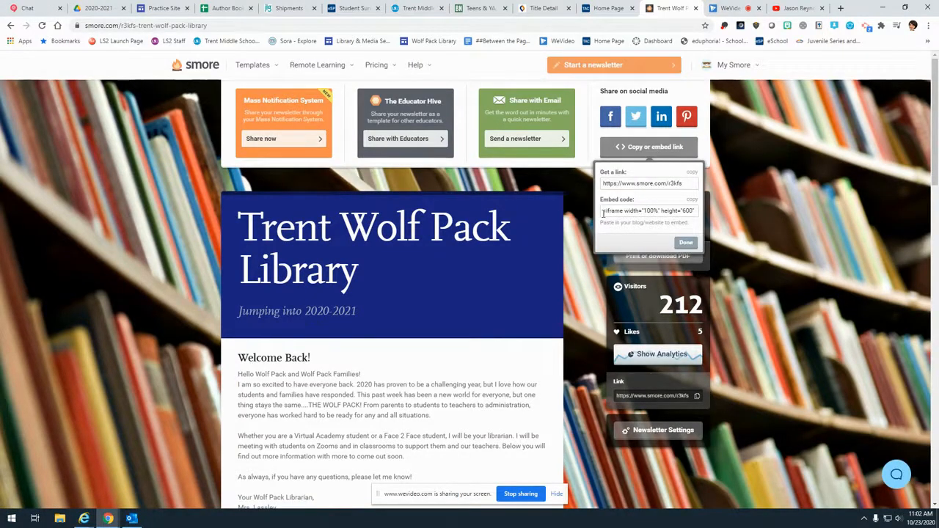
pyautogui.click(697, 210)
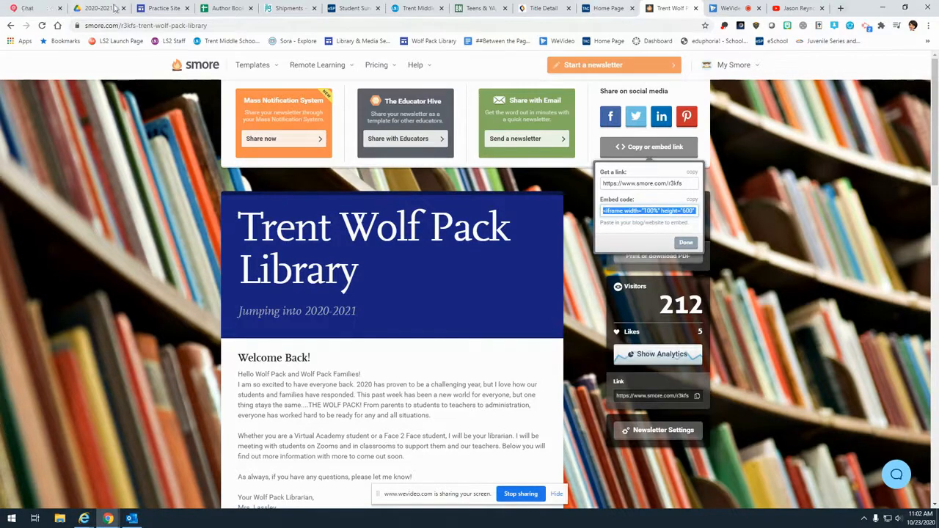
# Embed the Smore newsletter below the video in the Practice Site using the copied code, and widen its frame to the full content width
pyautogui.click(160, 8)
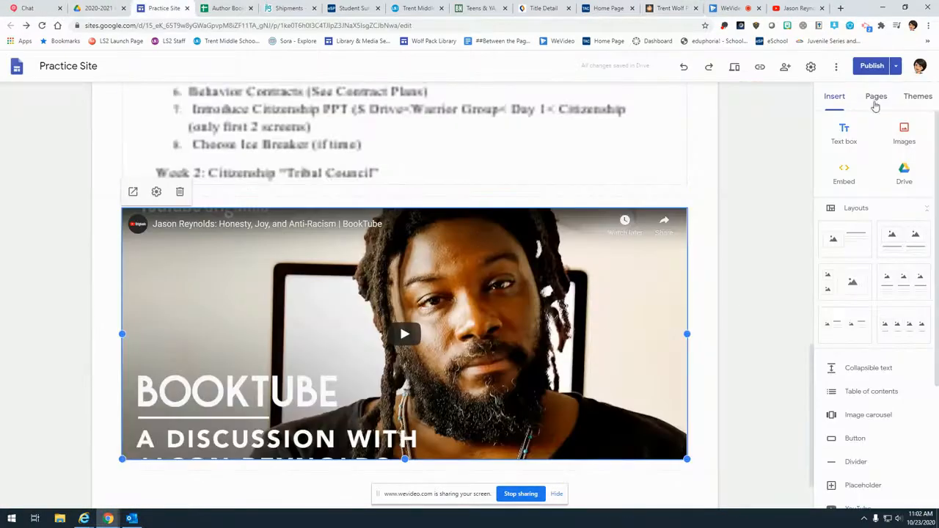
pyautogui.click(845, 180)
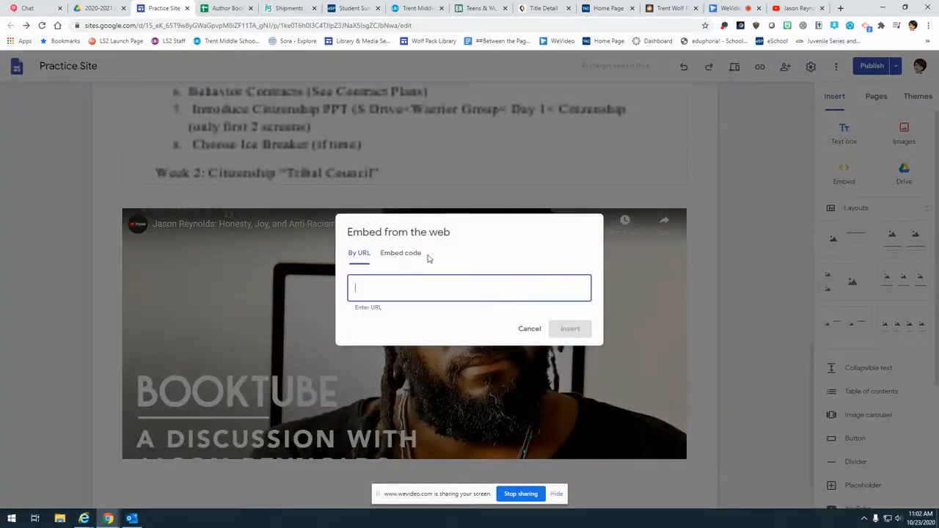
pyautogui.click(400, 253)
pyautogui.hotkey('ctrl', 'v')
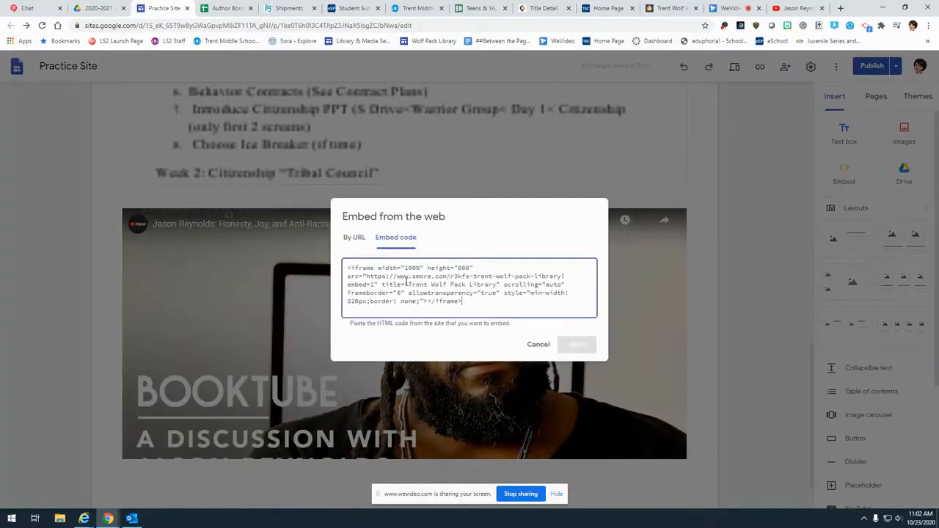
pyautogui.click(576, 344)
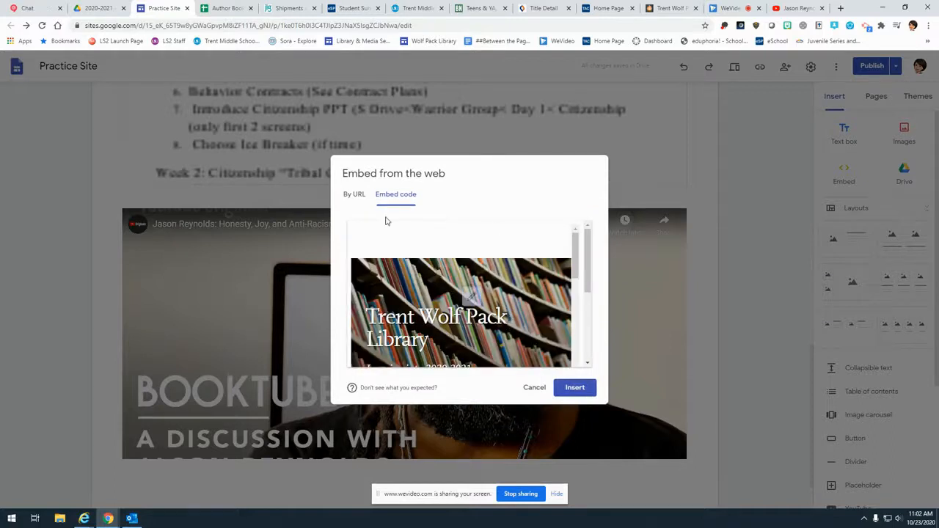
pyautogui.click(574, 387)
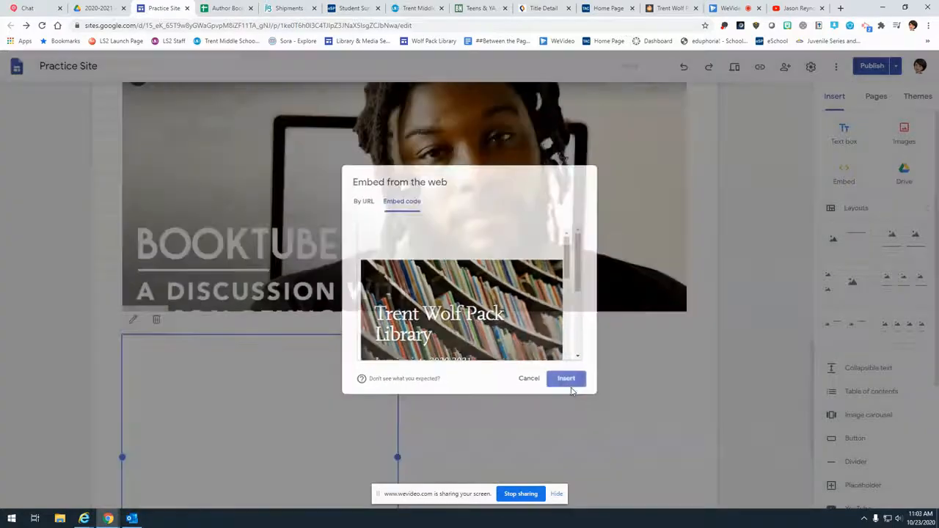
pyautogui.moveTo(401, 399); pyautogui.dragTo(686, 394)
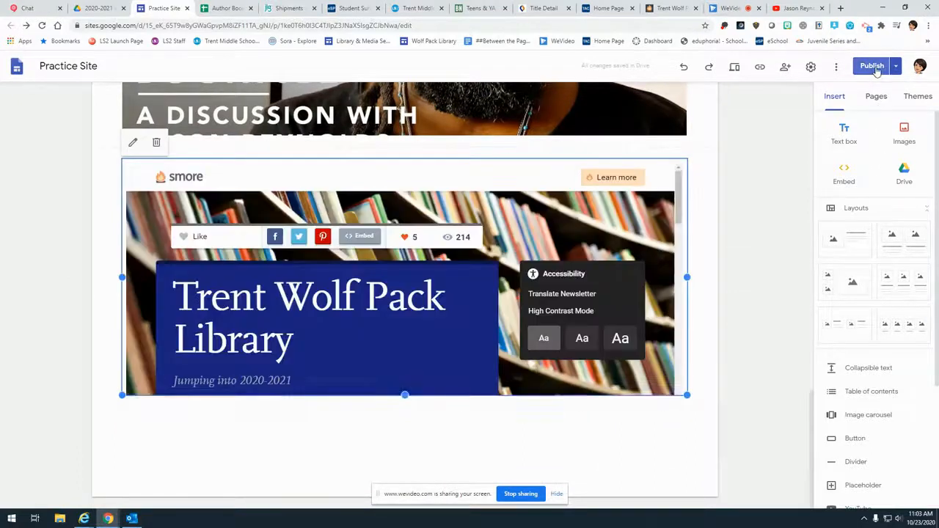
# Publish the updated home page from the change review
pyautogui.click(873, 67)
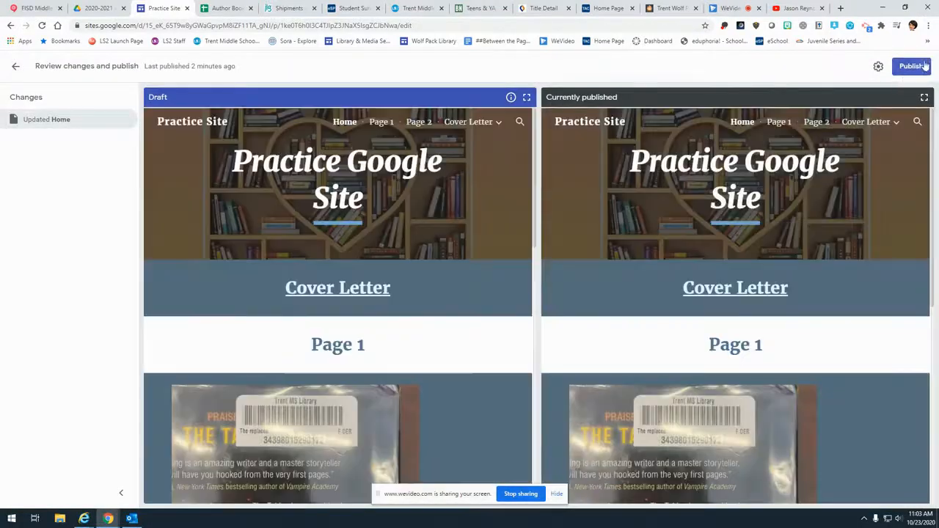
pyautogui.click(925, 65)
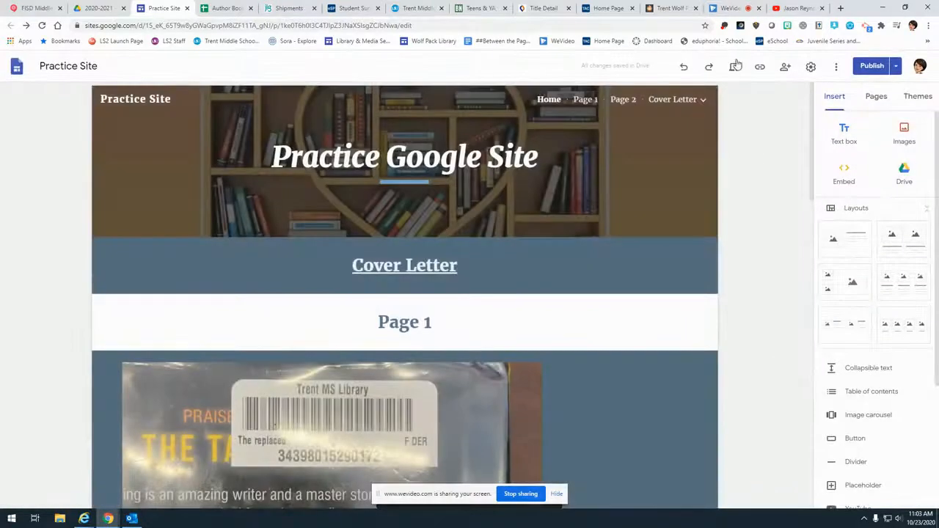
# Preview the site and examine the embedded document, BookTube video and Smore newsletter on the home page
pyautogui.click(733, 67)
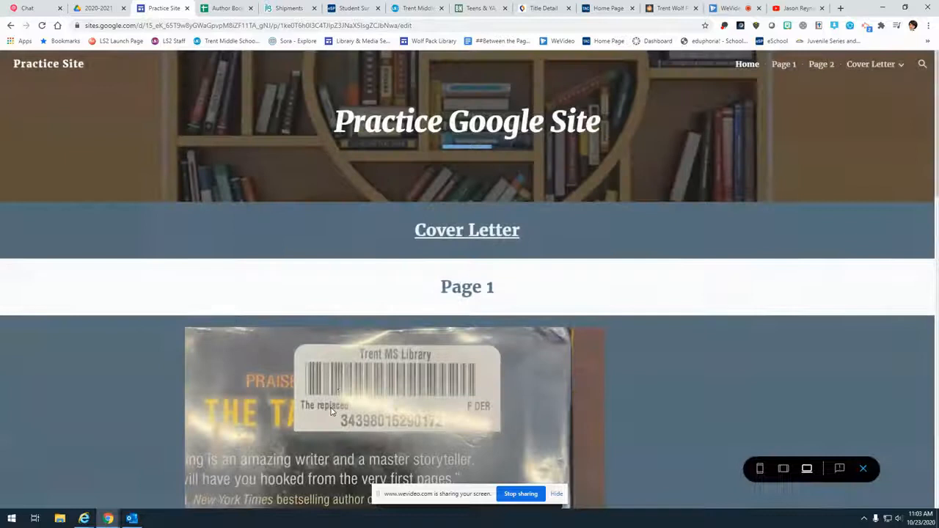
pyautogui.scroll(-3, 295, 378)
pyautogui.scroll(-3, 295, 379)
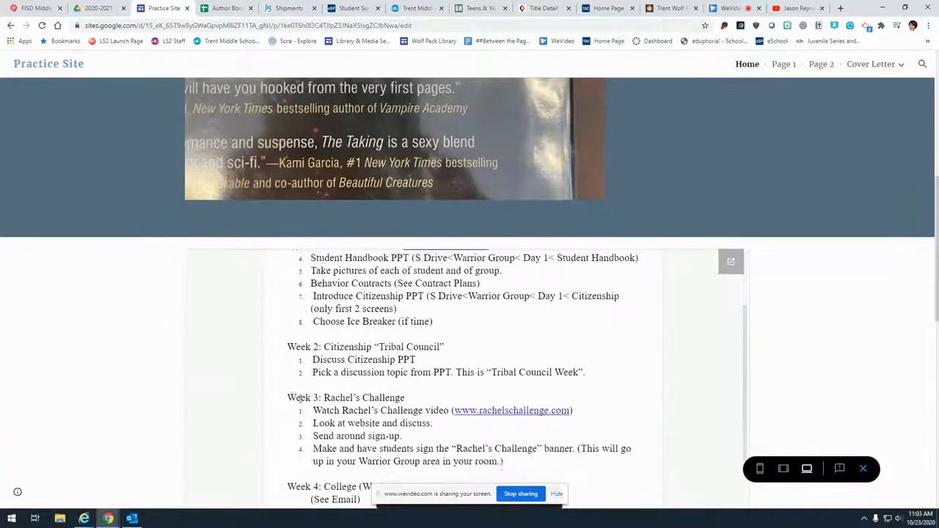
pyautogui.scroll(-1, 634, 390)
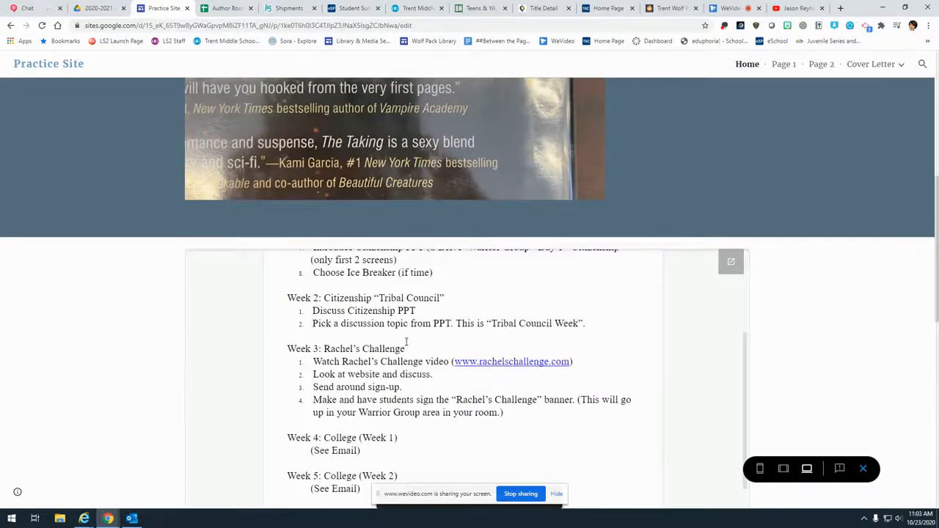
pyautogui.scroll(3, 484, 374)
pyautogui.scroll(-5, 484, 376)
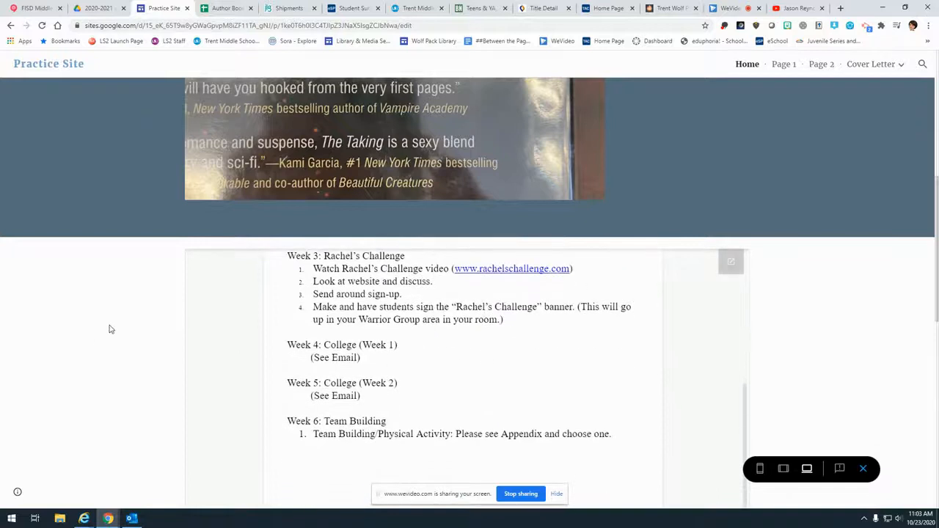
pyautogui.scroll(-7, 110, 330)
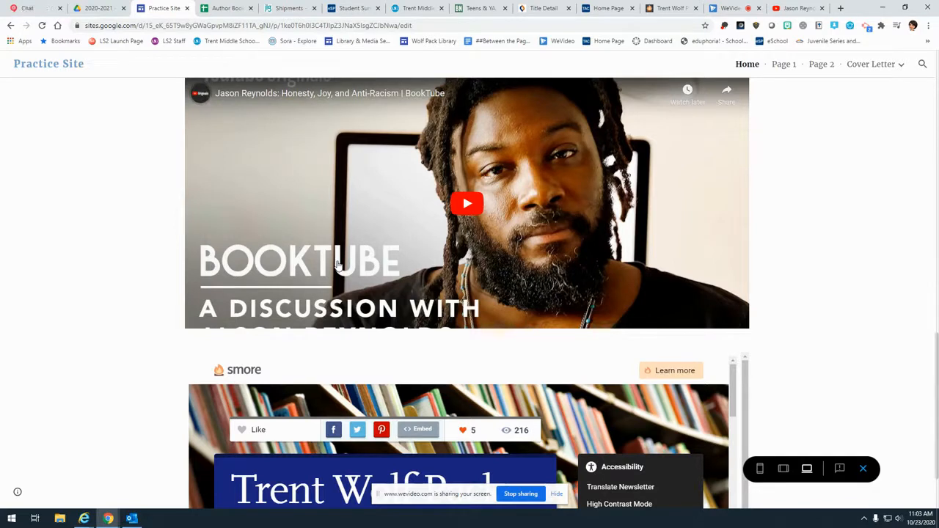
pyautogui.scroll(-1, 81, 236)
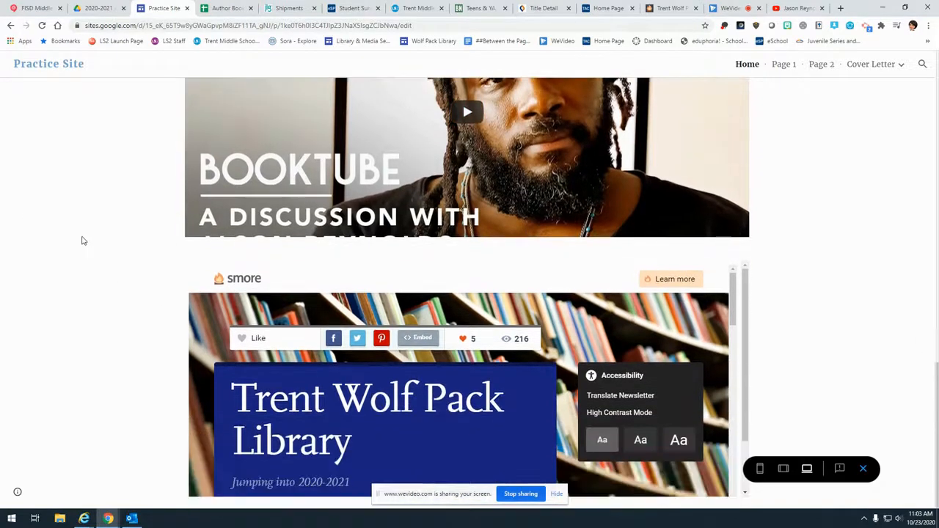
pyautogui.scroll(-6, 440, 378)
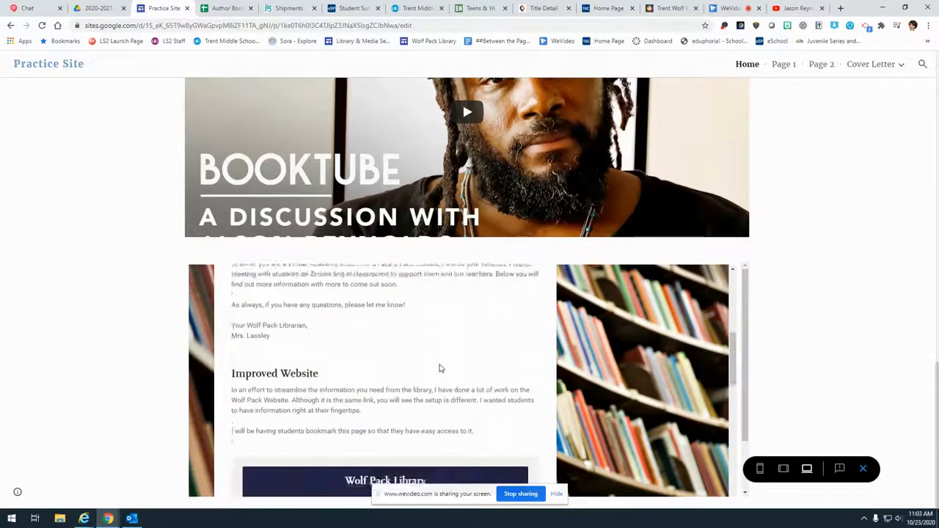
pyautogui.scroll(-5, 440, 369)
pyautogui.scroll(4, 436, 370)
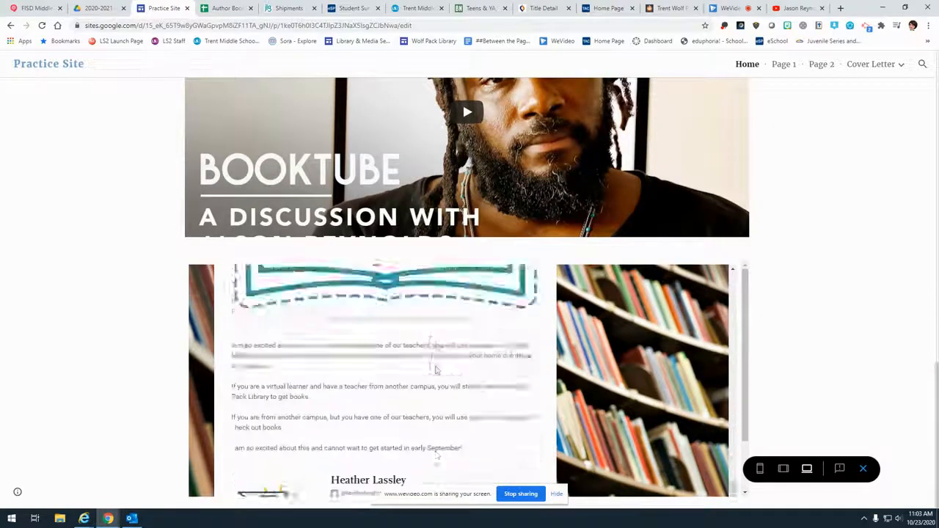